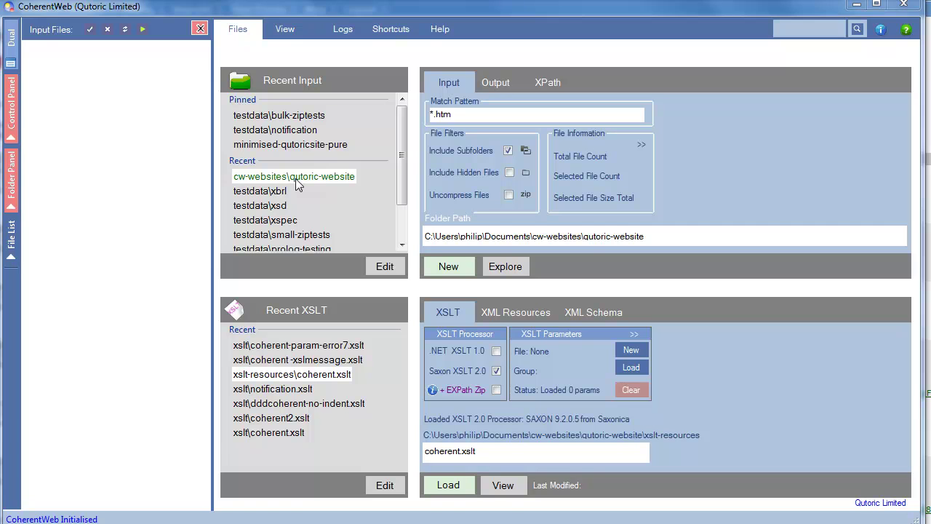
# Run the xslt-resources\coherent.xslt batch transform on the cw-websites\qutoric-website input files, and hide the control panel.
pyautogui.click(296, 180)
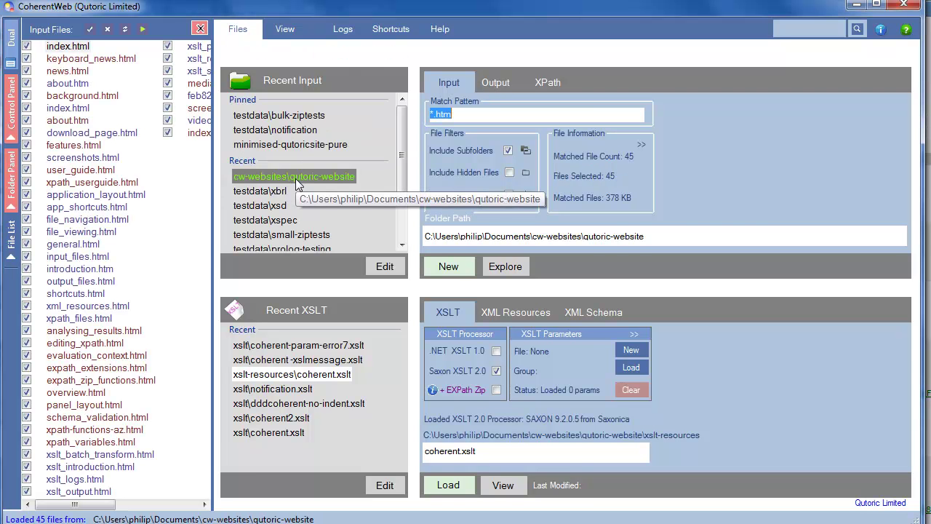
pyautogui.click(280, 375)
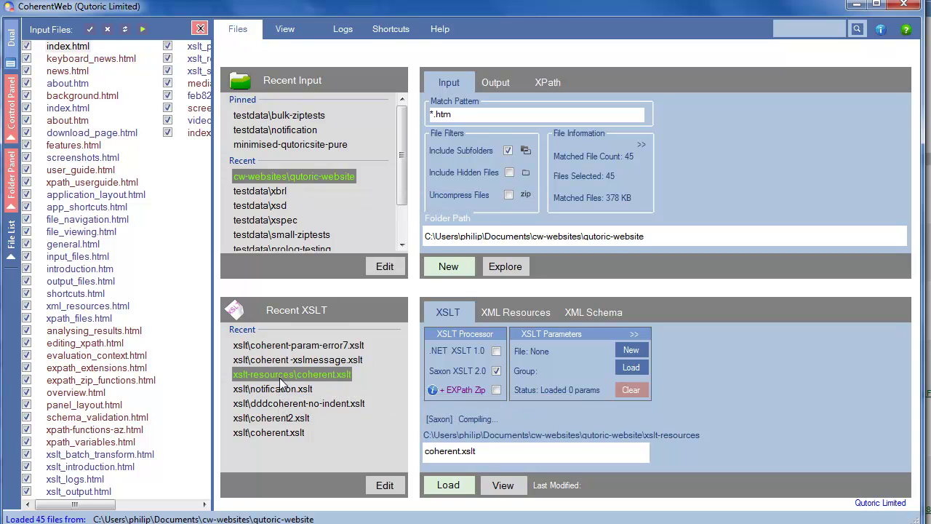
pyautogui.click(141, 30)
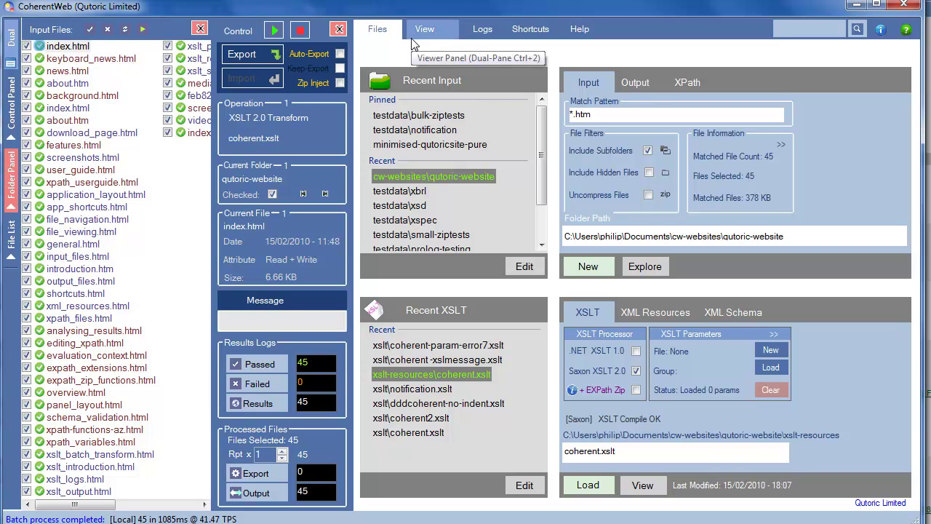
pyautogui.click(339, 29)
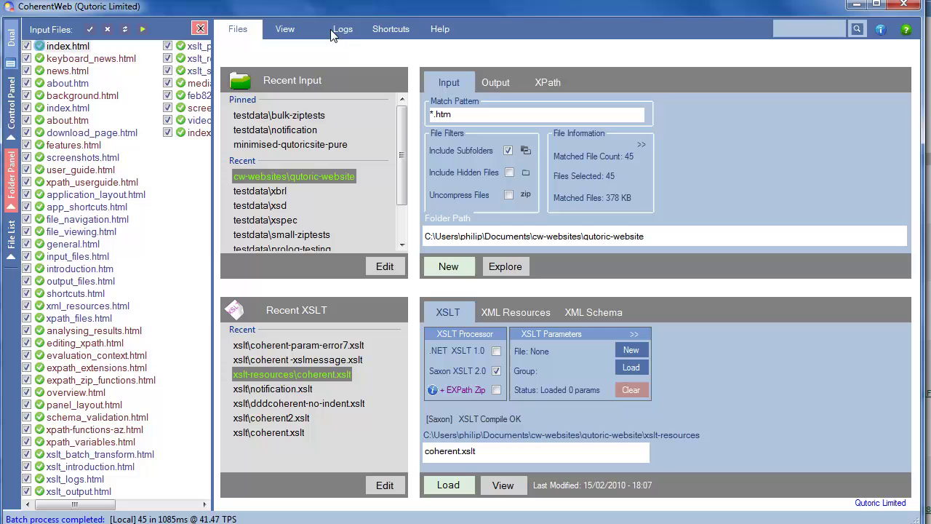
# Switch the file viewer to dual-pane mode and show the index.html input rendered as HTML in the first pane.
pyautogui.click(277, 29)
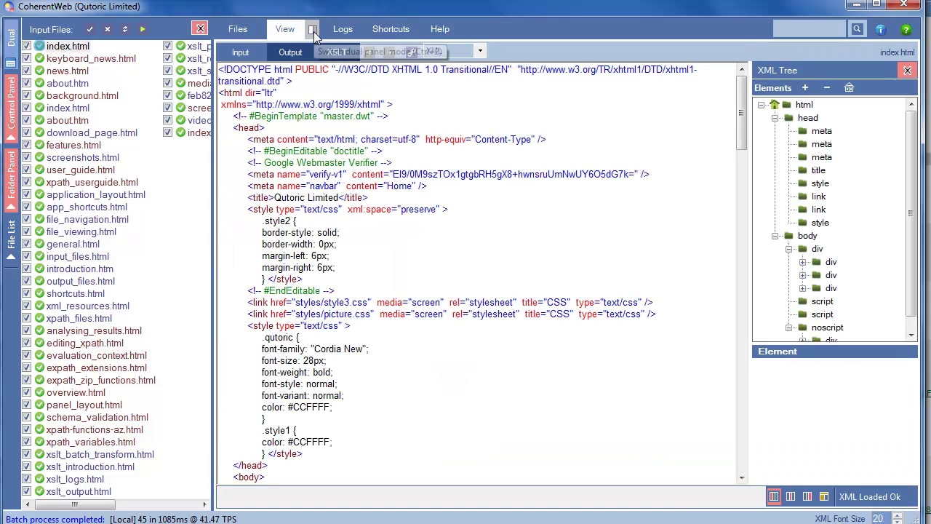
pyautogui.click(313, 31)
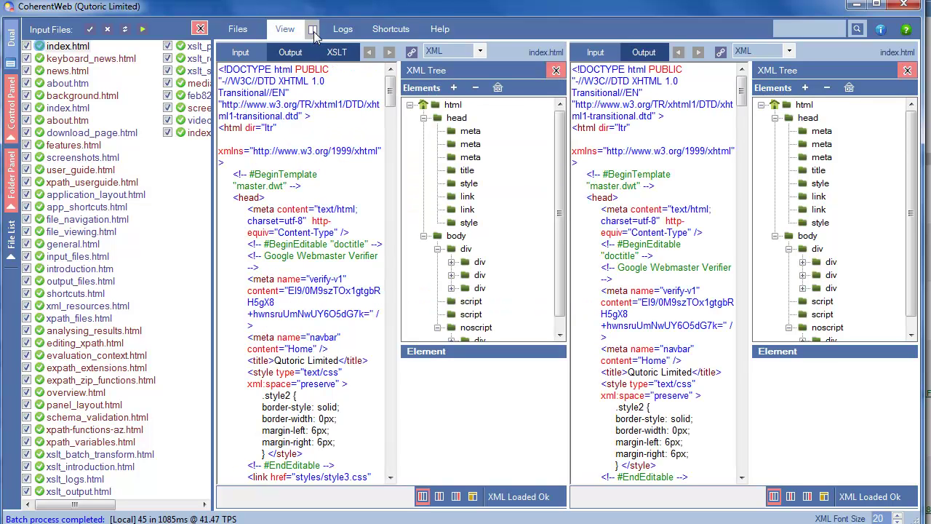
pyautogui.click(440, 52)
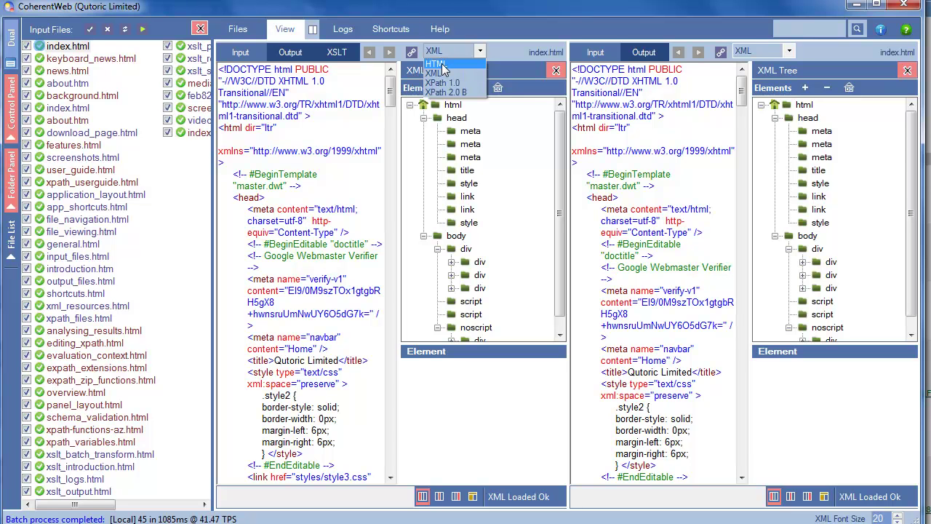
pyautogui.click(436, 64)
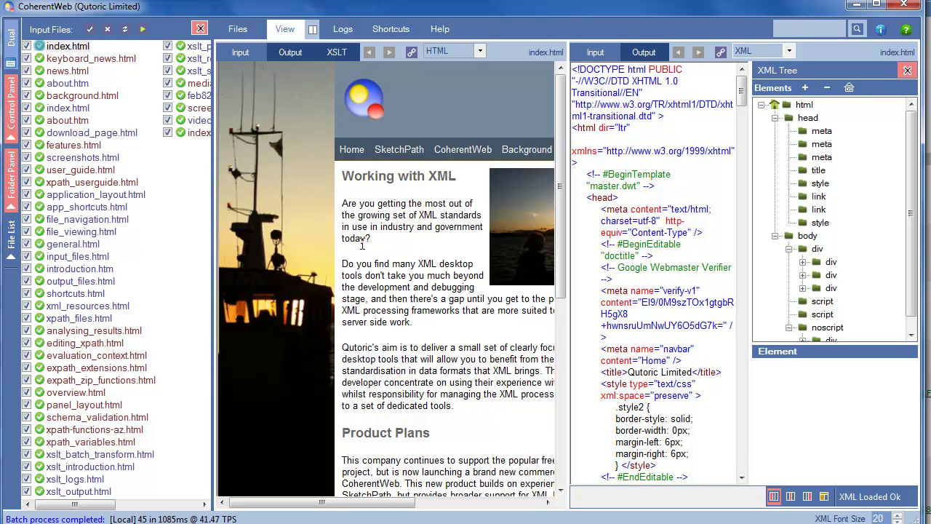
# Show the transformed output of index.html rendered as HTML in the second pane.
pyautogui.click(643, 53)
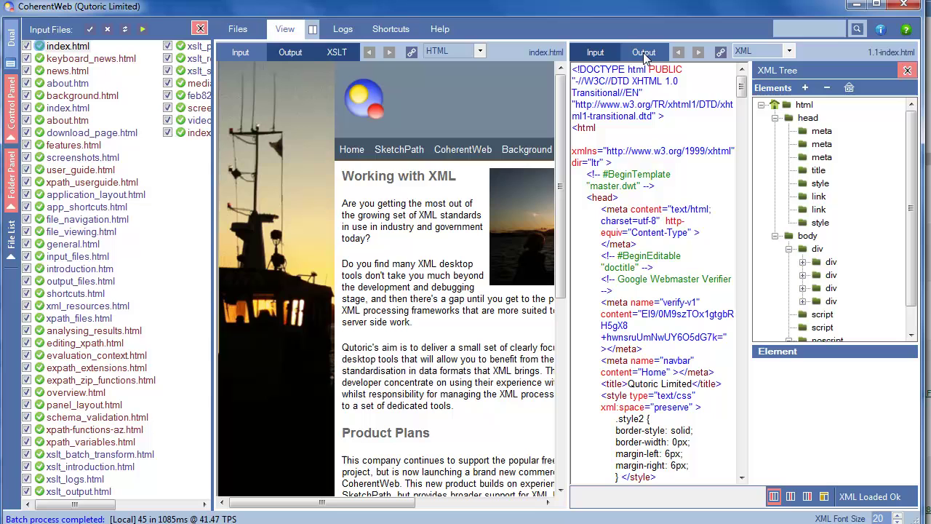
pyautogui.click(754, 48)
pyautogui.click(756, 63)
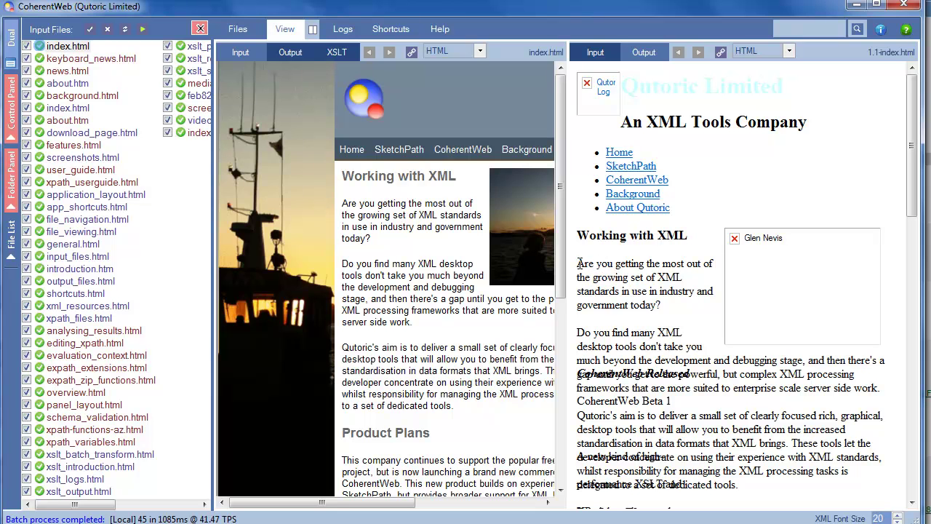
pyautogui.moveTo(579, 263); pyautogui.dragTo(646, 267)
pyautogui.click(623, 273)
# Export the transformed website files from the control panel, and hide that panel again.
pyautogui.click(11, 136)
pyautogui.click(240, 57)
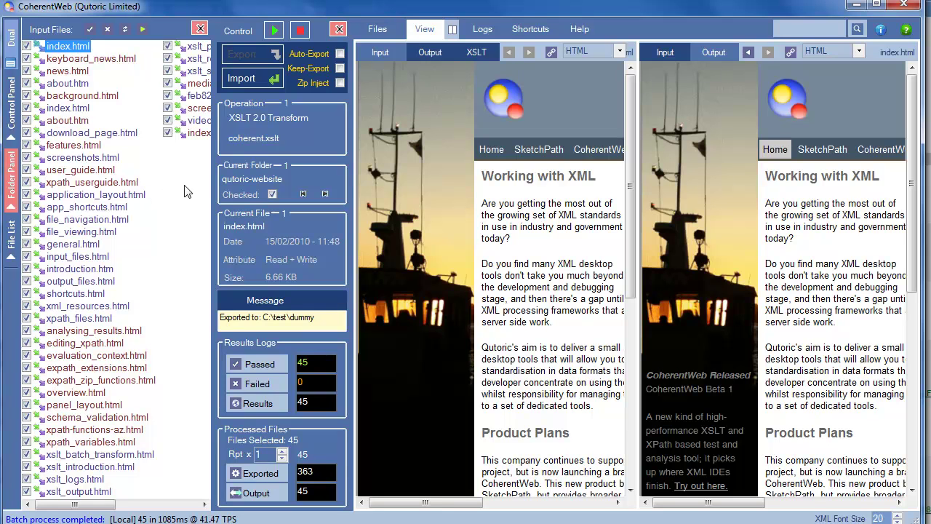
pyautogui.click(339, 29)
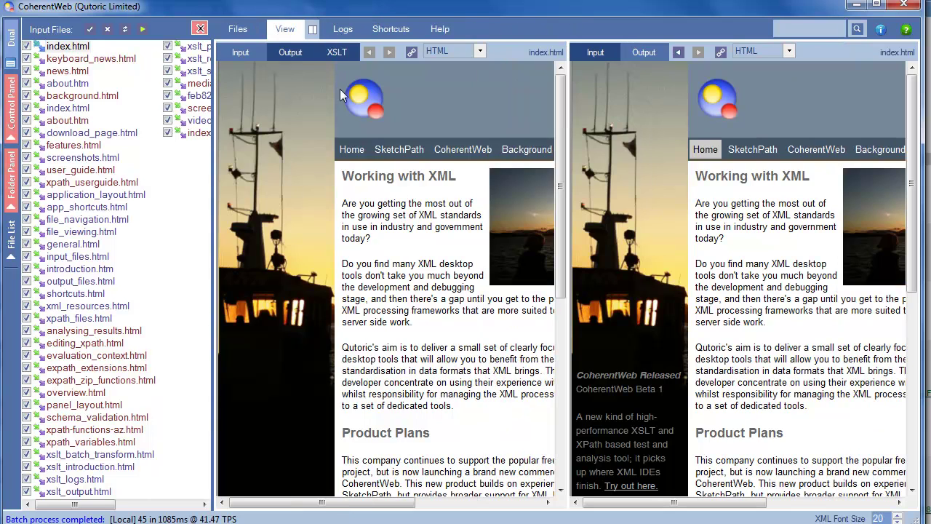
# Compare the input and exported pages of keyboard_news.html, news.html and the about folder's about.htm, including the exported page's full width.
pyautogui.click(64, 60)
pyautogui.click(66, 71)
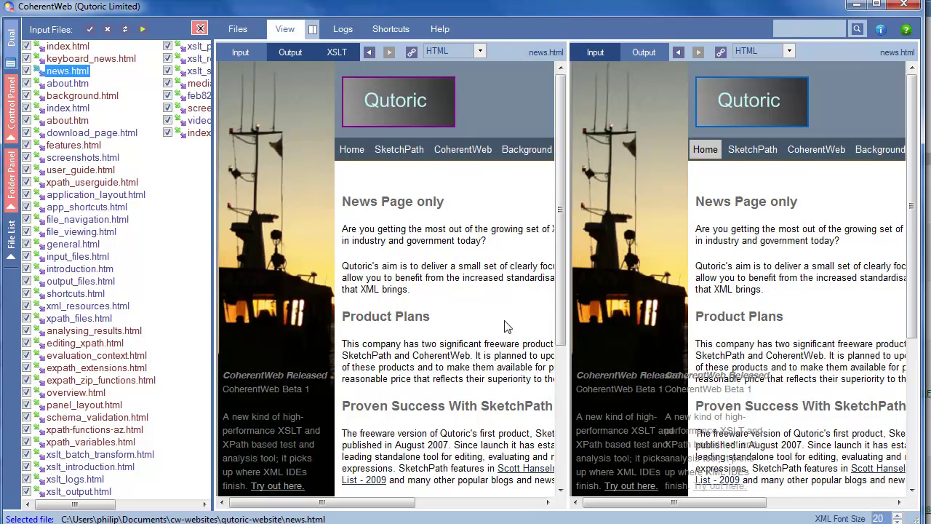
pyautogui.click(65, 84)
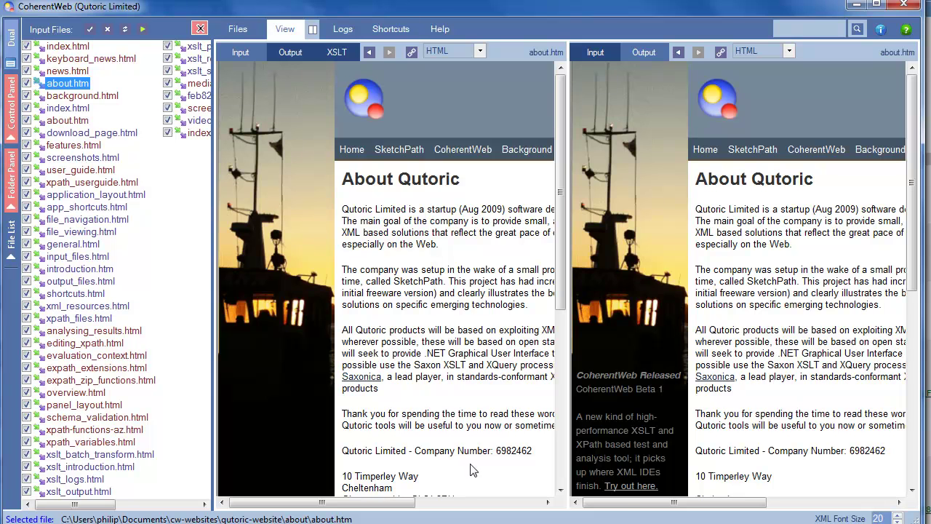
pyautogui.moveTo(629, 503); pyautogui.dragTo(705, 509)
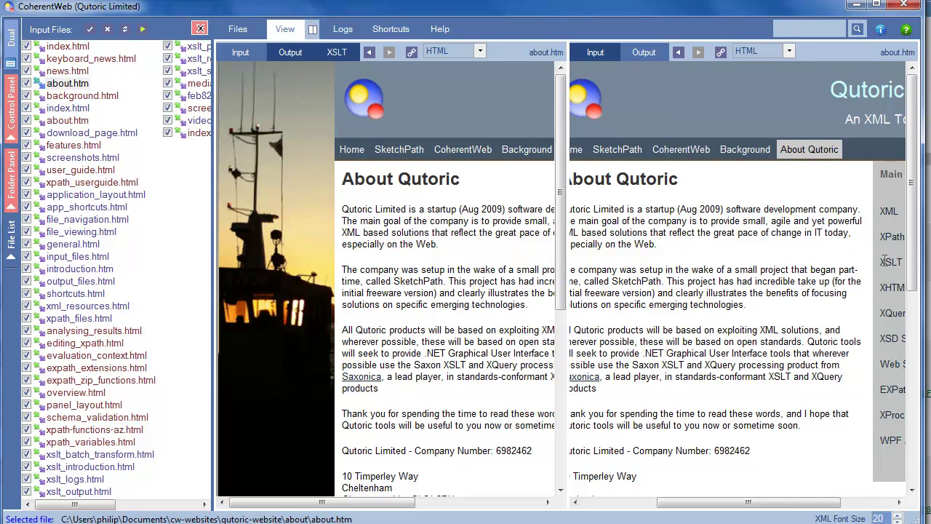
pyautogui.moveTo(913, 243)
pyautogui.mouseDown()
pyautogui.moveTo(913, 309)
pyautogui.moveTo(913, 240)
pyautogui.mouseUp()
pyautogui.moveTo(798, 505); pyautogui.dragTo(698, 509)
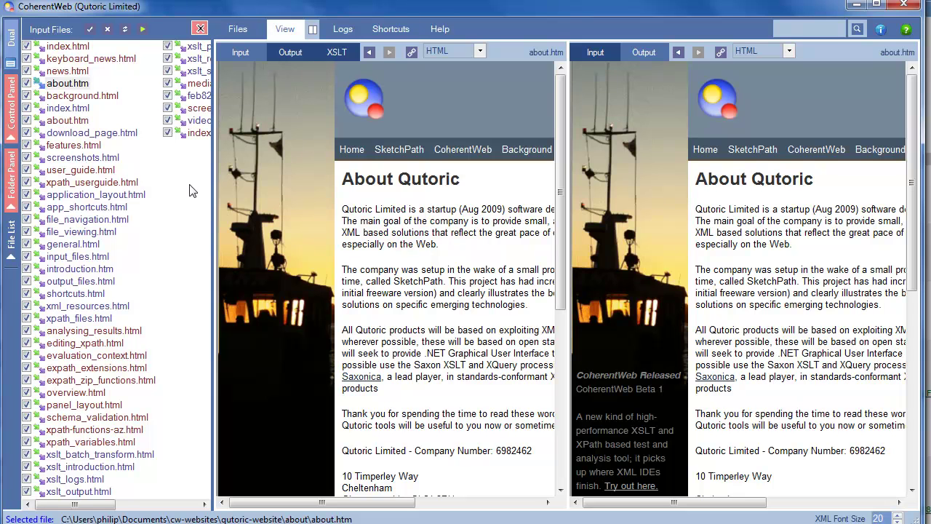
# Open screenshots.html and compare the page footers of the input and exported versions.
pyautogui.click(71, 159)
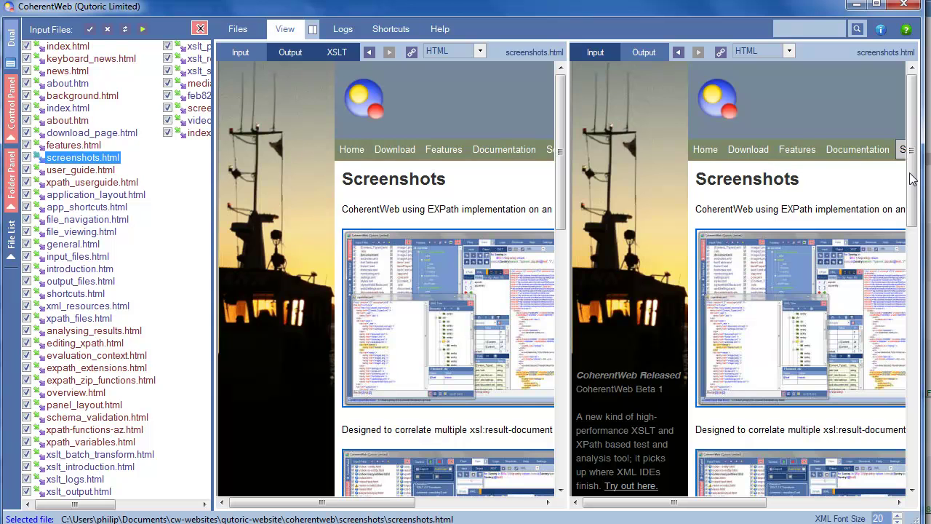
pyautogui.moveTo(913, 178); pyautogui.dragTo(869, 477)
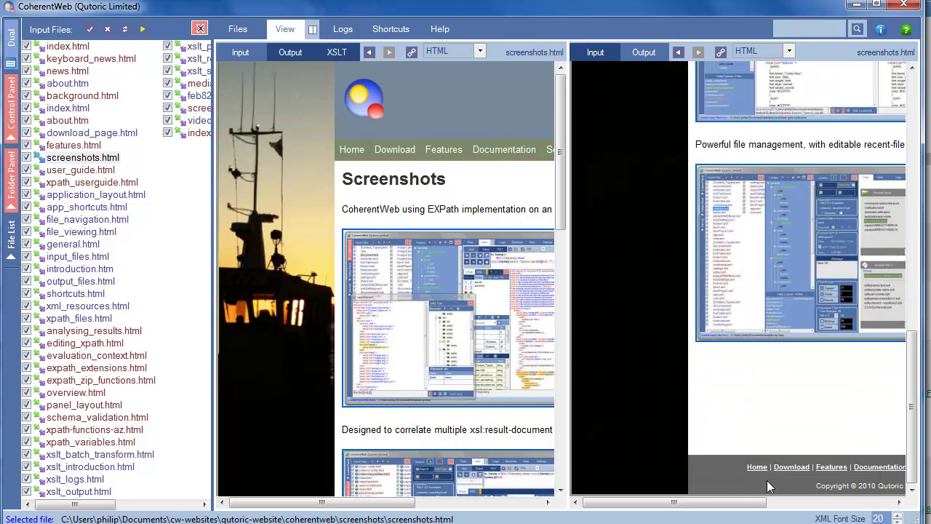
pyautogui.moveTo(730, 502); pyautogui.dragTo(820, 517)
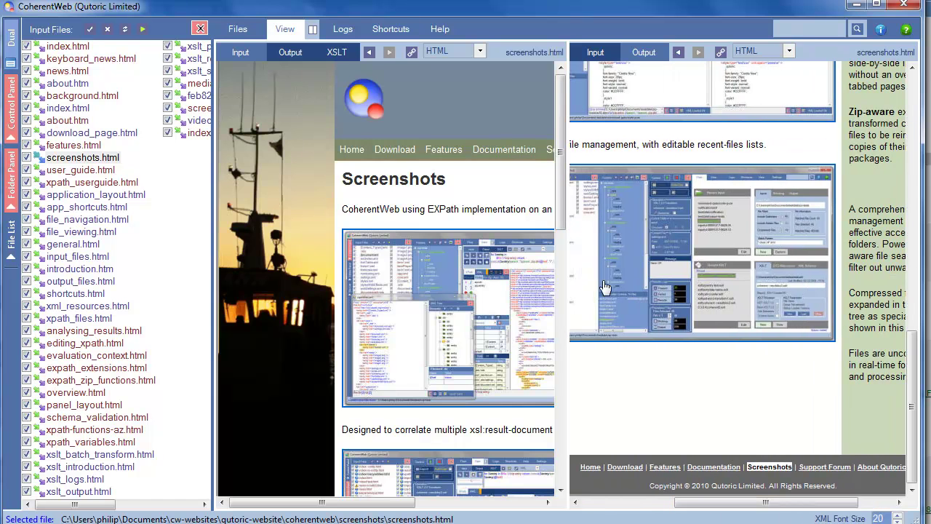
pyautogui.scroll(-7, 542, 371)
pyautogui.scroll(-3, 542, 375)
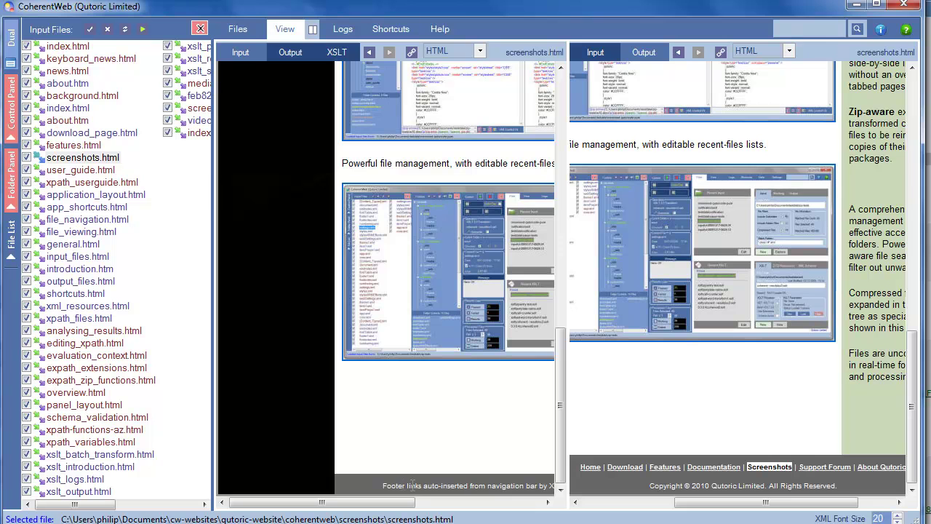
pyautogui.moveTo(402, 485); pyautogui.dragTo(468, 486)
pyautogui.click(458, 487)
# Browse the user guide pages around app_shortcuts.html and file_navigation.html, moving forward and back through the file list.
pyautogui.click(57, 209)
pyautogui.press('Down')
pyautogui.press('Down')
pyautogui.press('Down')
pyautogui.press('Down')
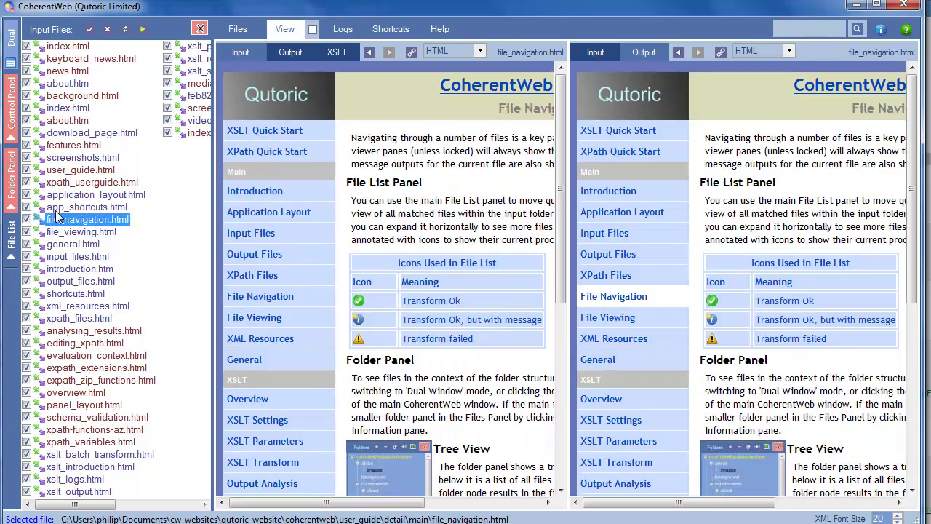
pyautogui.press('Up')
pyautogui.press('Up')
pyautogui.press('Up')
# Follow the input page's own links to Application Layout, XPath Files, File Viewing, Output Files and Application Layout again.
pyautogui.click(265, 211)
pyautogui.click(268, 274)
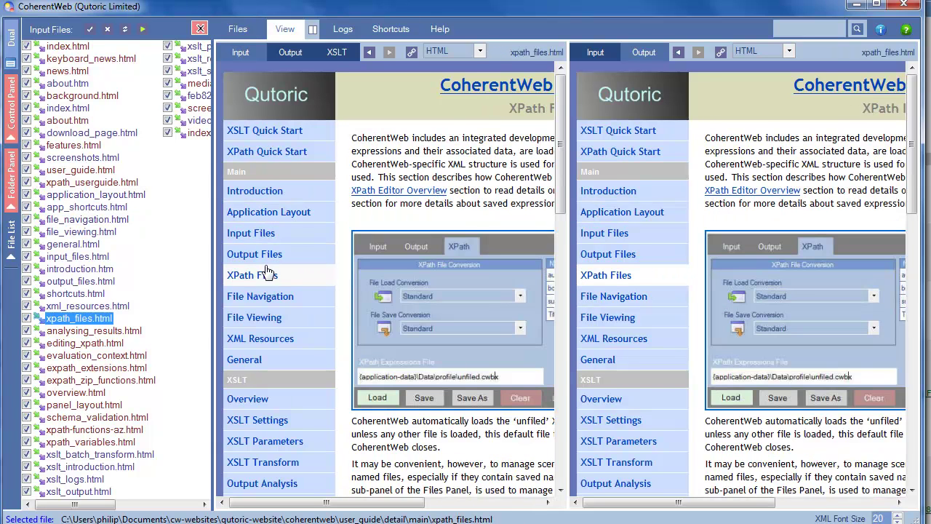
pyautogui.click(261, 324)
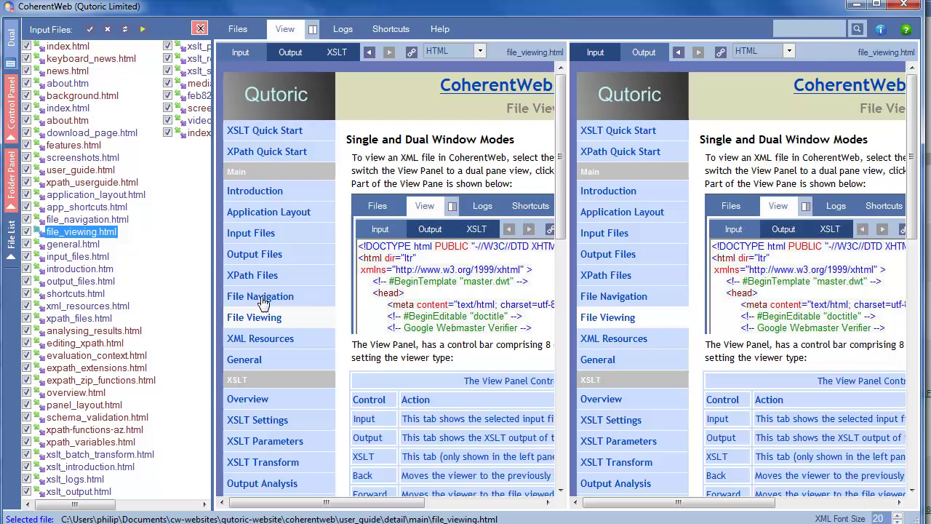
pyautogui.click(263, 252)
pyautogui.click(267, 213)
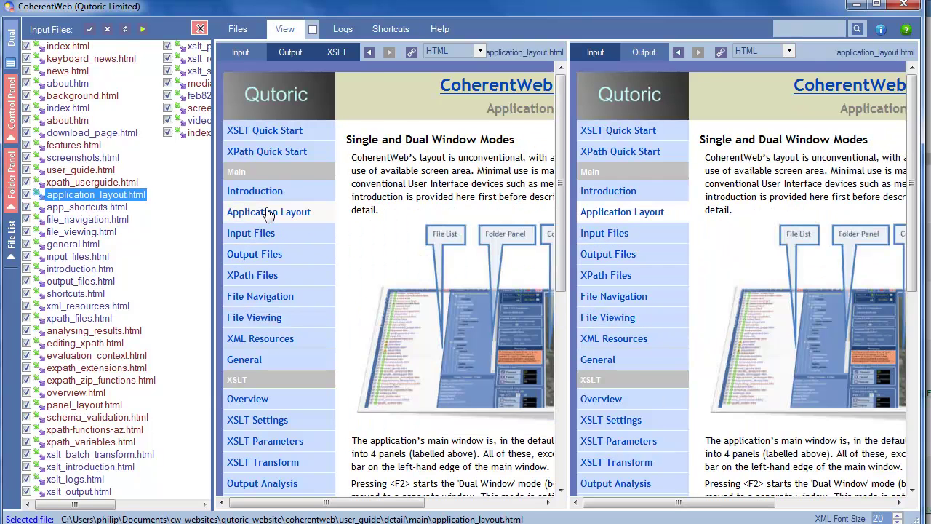
# Go back two pages in the first pane's viewing history and forward again to application_layout.html.
pyautogui.click(371, 52)
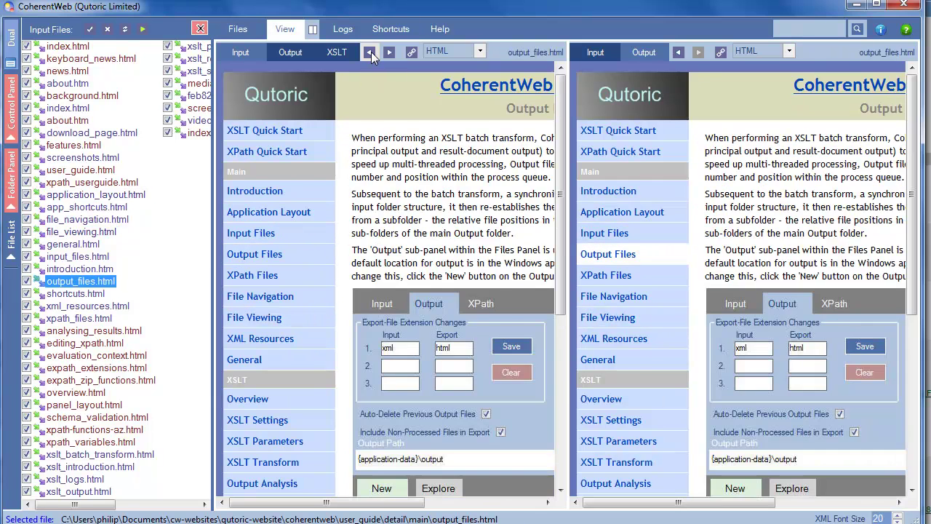
pyautogui.click(371, 52)
pyautogui.click(389, 52)
pyautogui.click(389, 53)
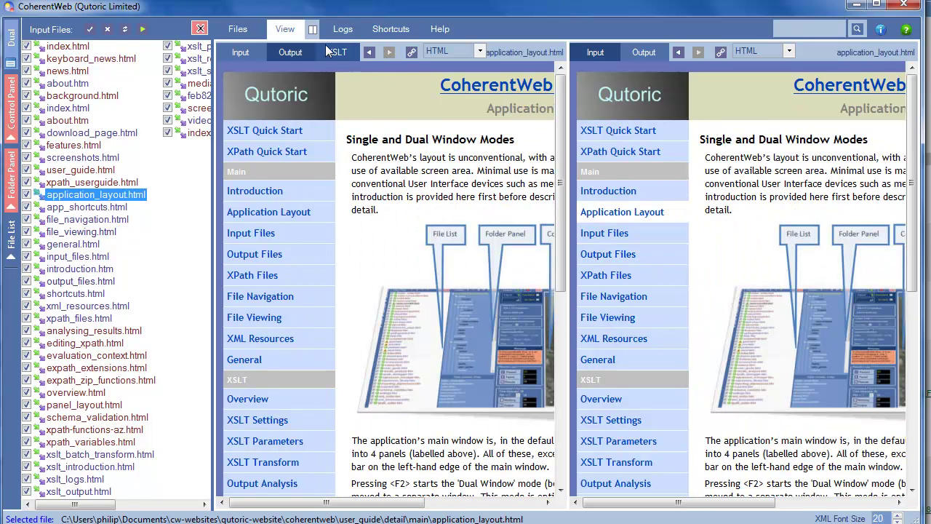
# Widen the input match pattern to *. to list every file type, and restore it to *.htm.
pyautogui.click(237, 29)
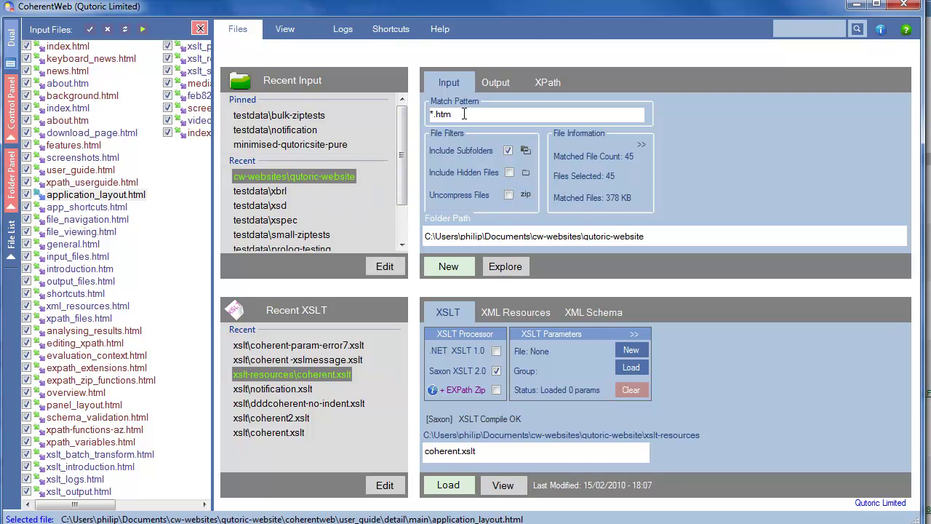
pyautogui.press('BackSpace')
pyautogui.press('BackSpace')
pyautogui.press('BackSpace')
pyautogui.press('BackSpace')
pyautogui.write('*')
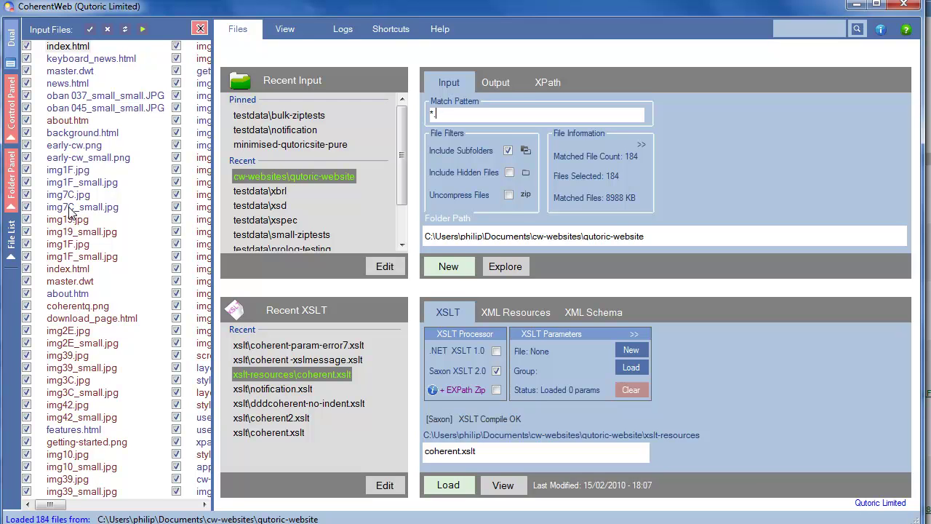
pyautogui.write('h')
pyautogui.write('tml')
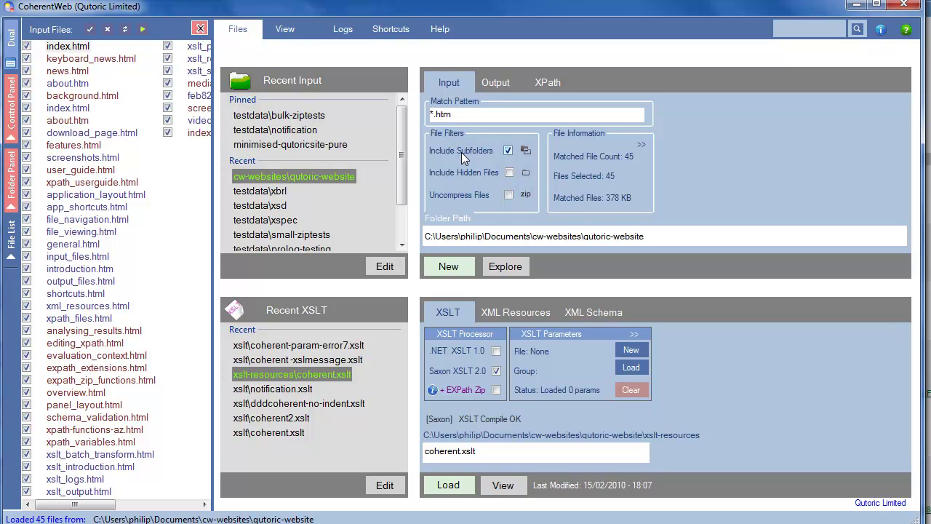
# Show the folder panel, turn Include Subfolders off and on again, and examine the input folder tree.
pyautogui.click(12, 191)
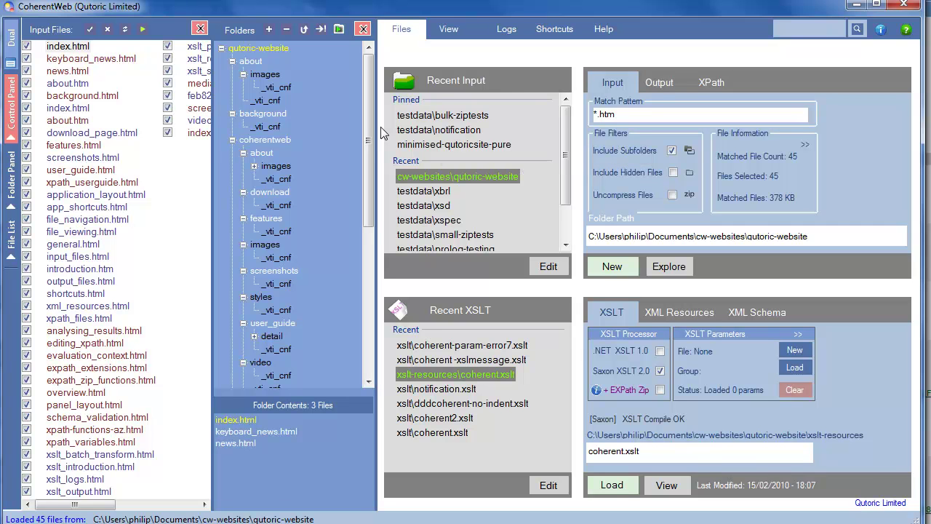
pyautogui.click(613, 155)
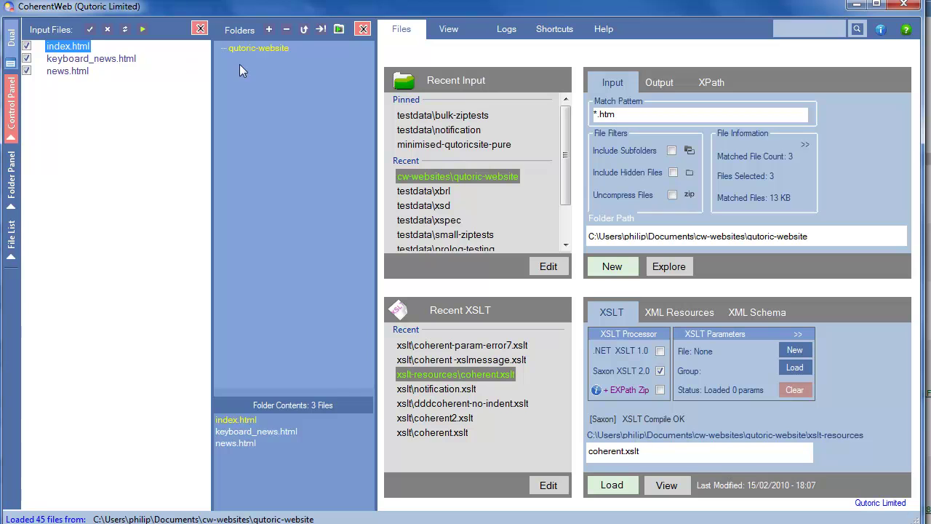
pyautogui.click(608, 155)
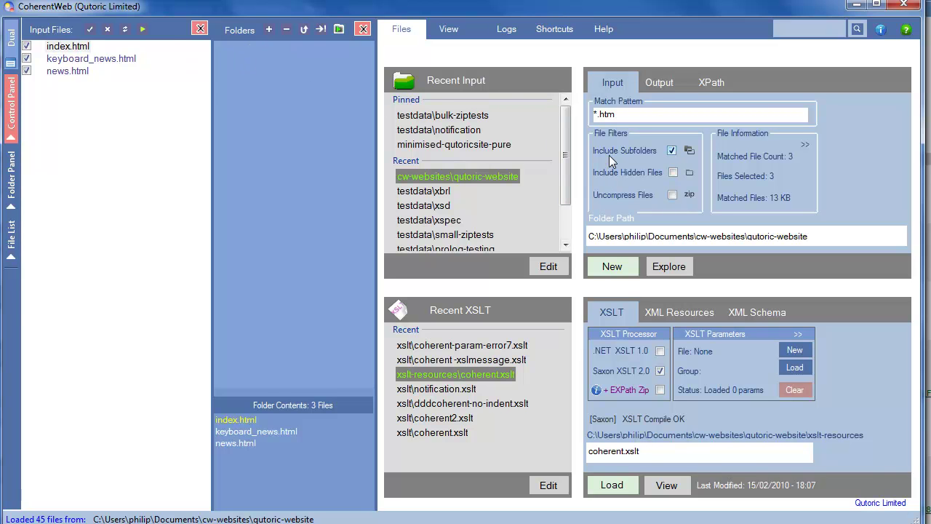
pyautogui.moveTo(366, 112); pyautogui.dragTo(366, 186)
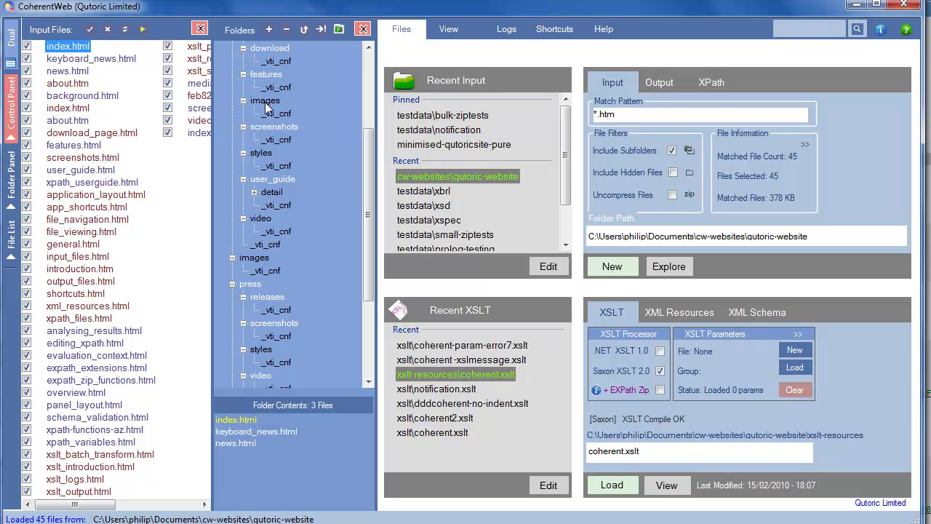
pyautogui.moveTo(368, 157); pyautogui.dragTo(367, 81)
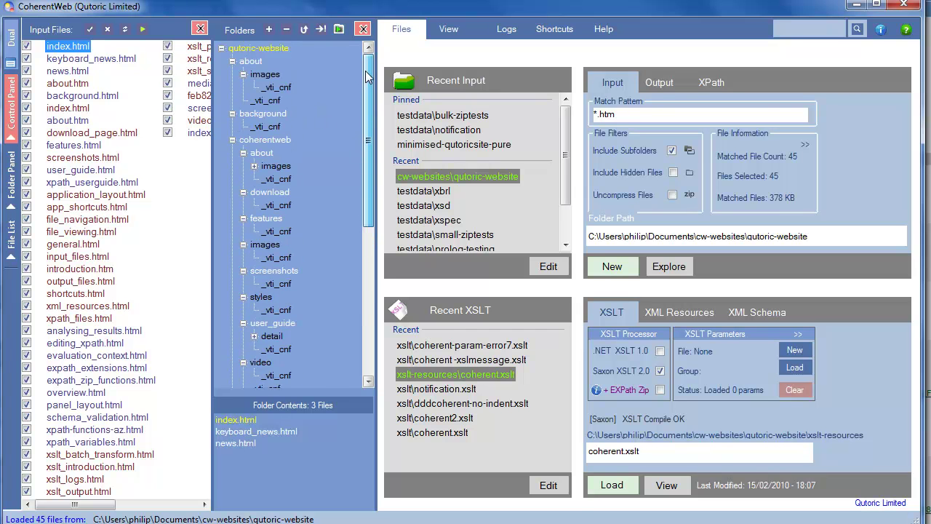